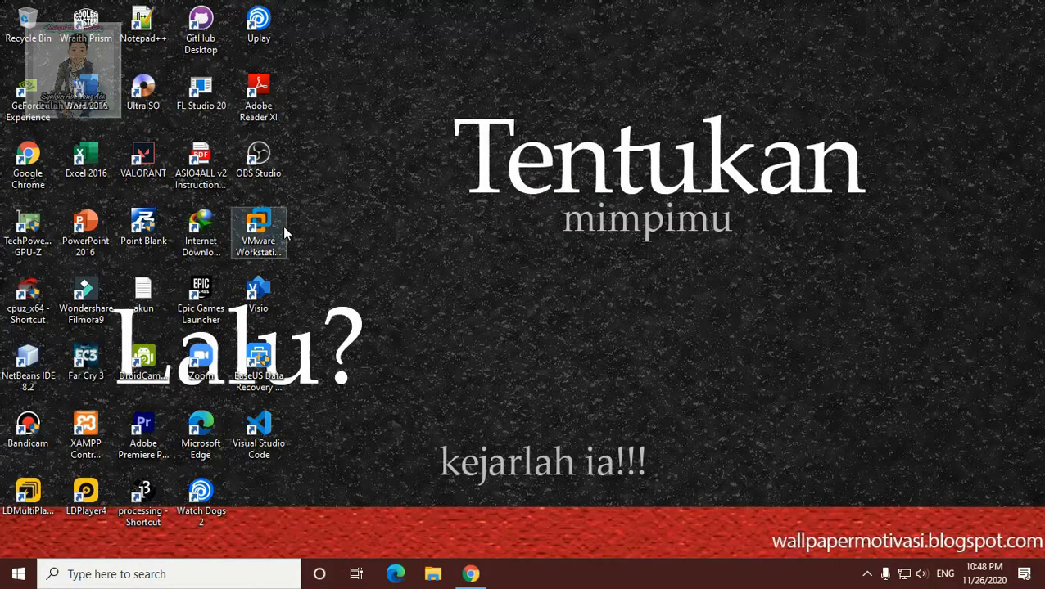
- Refresh the desktop and open the Epic Games Launcher
right_click(424, 132)
click(462, 179)
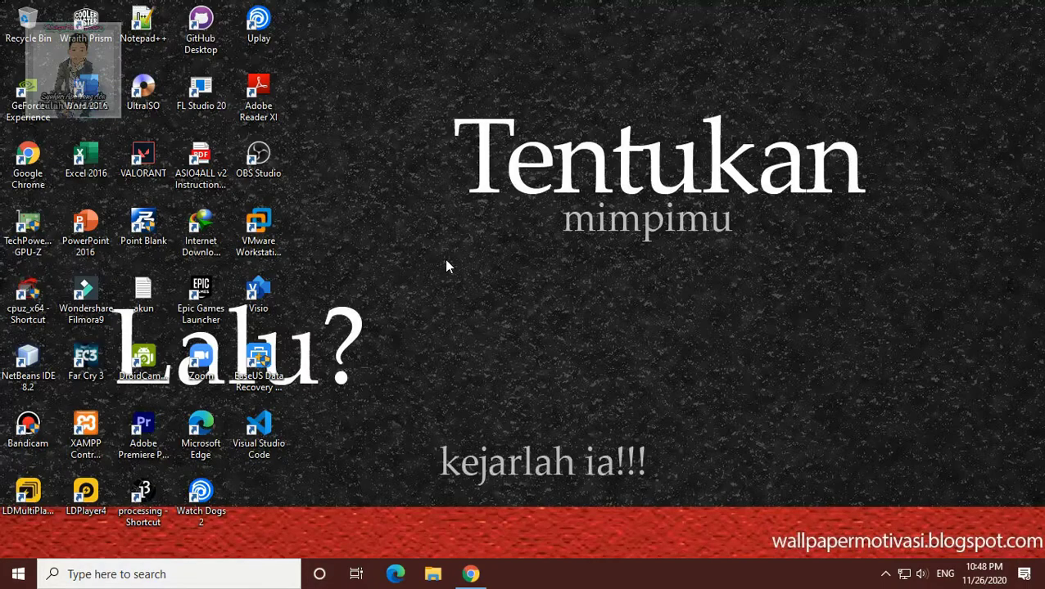
right_click(382, 162)
click(415, 203)
double_click(212, 300)
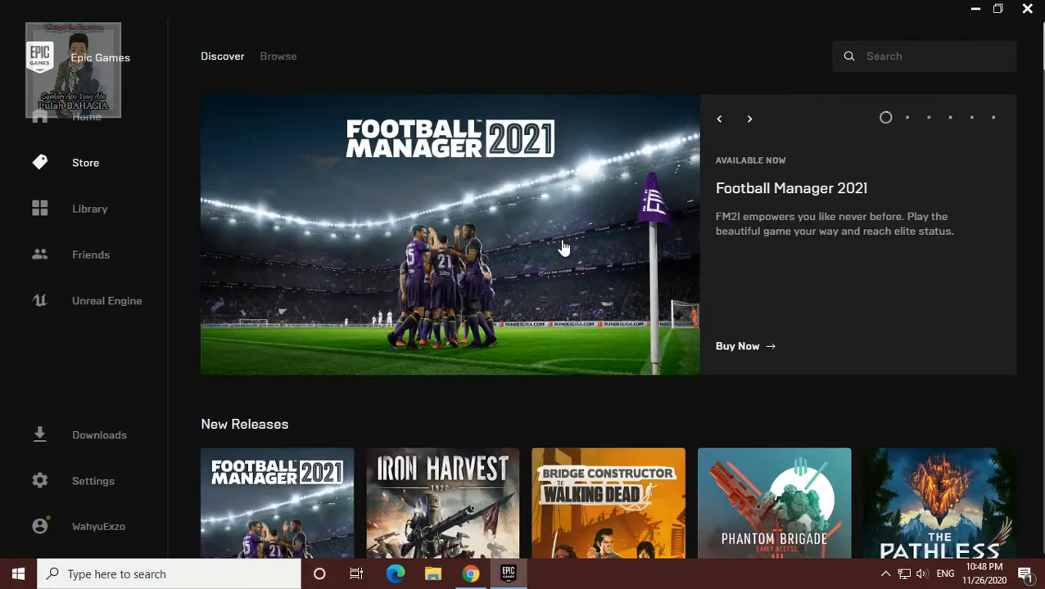
- Look through the store's Discover page, including new releases, free games, top sellers and recently updated titles
scroll(446, 401, down, 7)
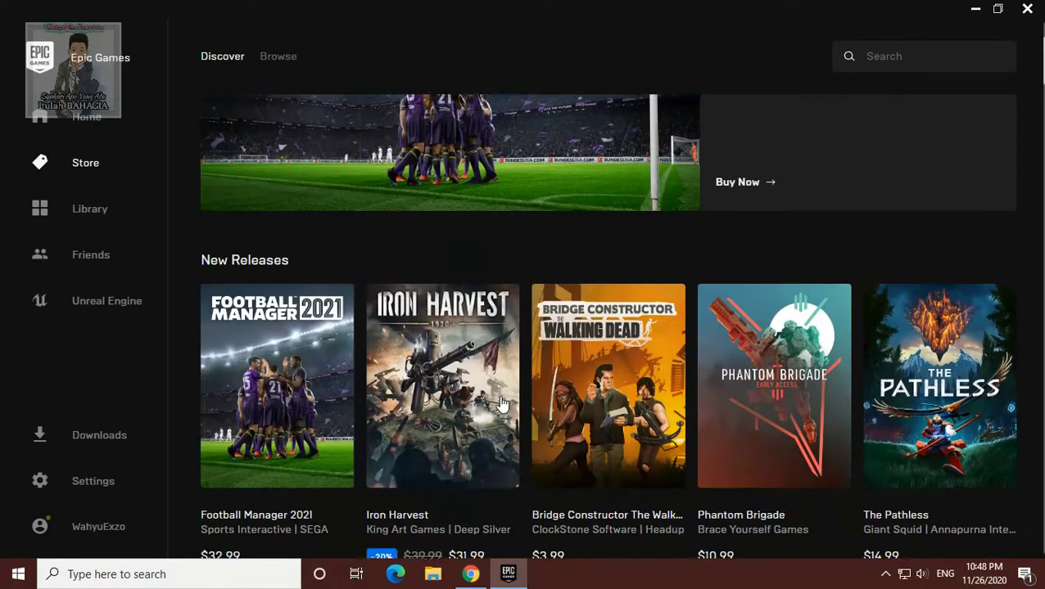
scroll(446, 403, up, 5)
scroll(446, 401, up, 2)
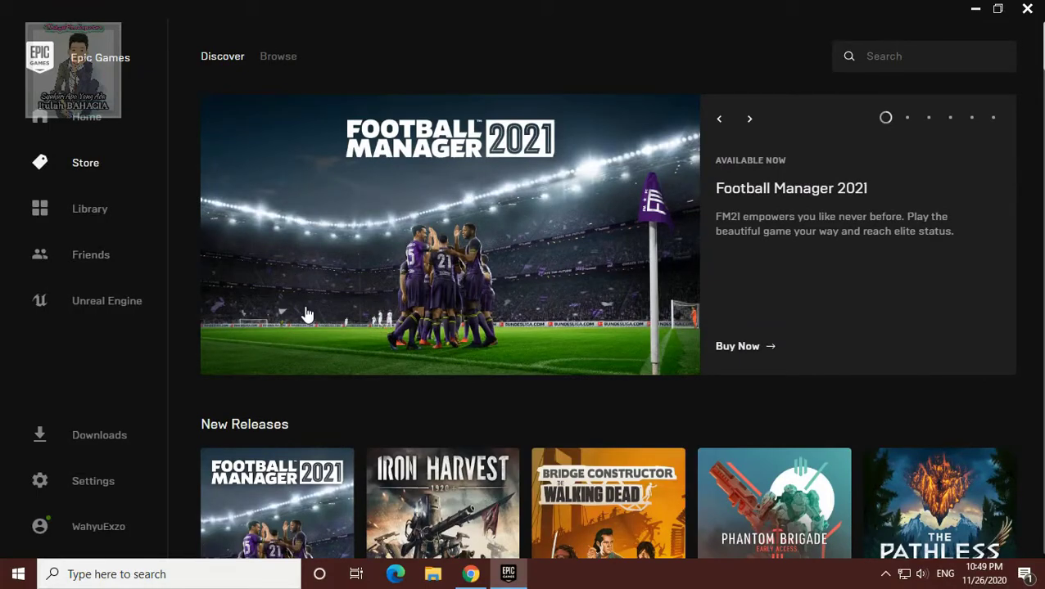
scroll(446, 352, down, 6)
scroll(447, 352, down, 8)
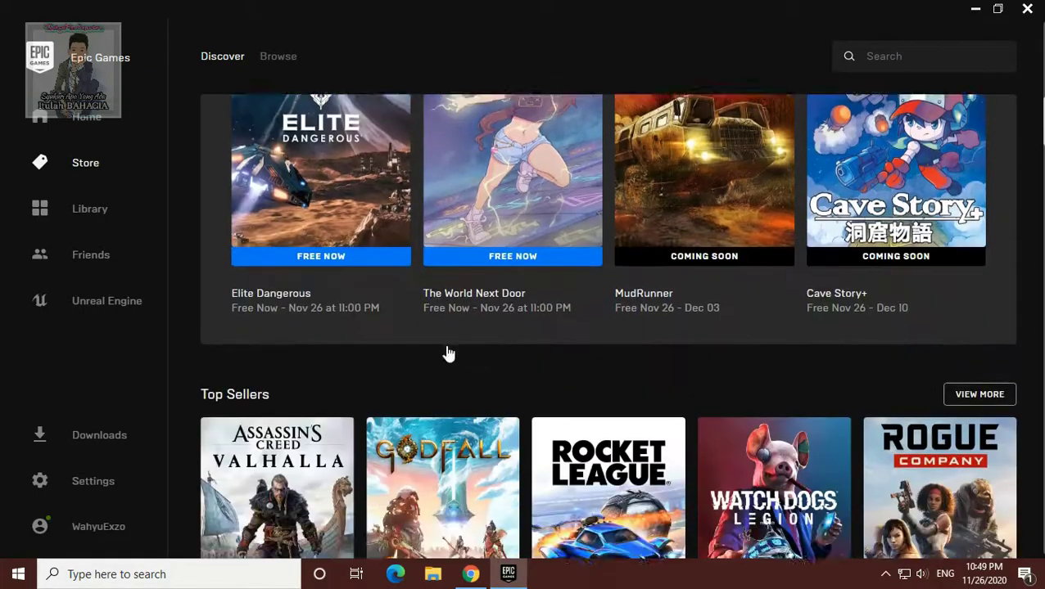
scroll(447, 352, down, 2)
scroll(447, 352, up, 4)
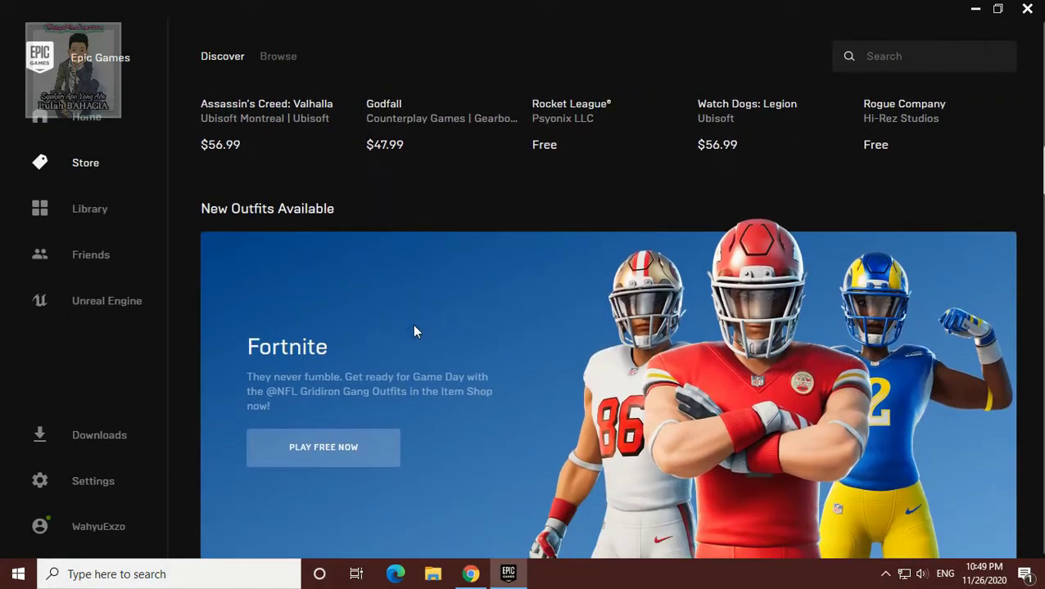
scroll(414, 327, down, 1)
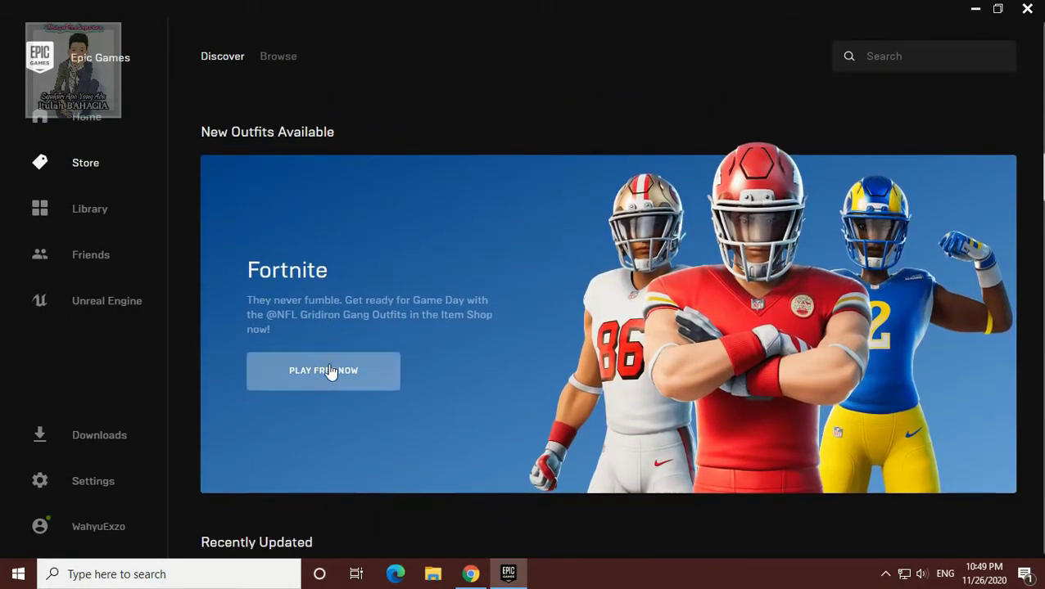
scroll(432, 312, down, 4)
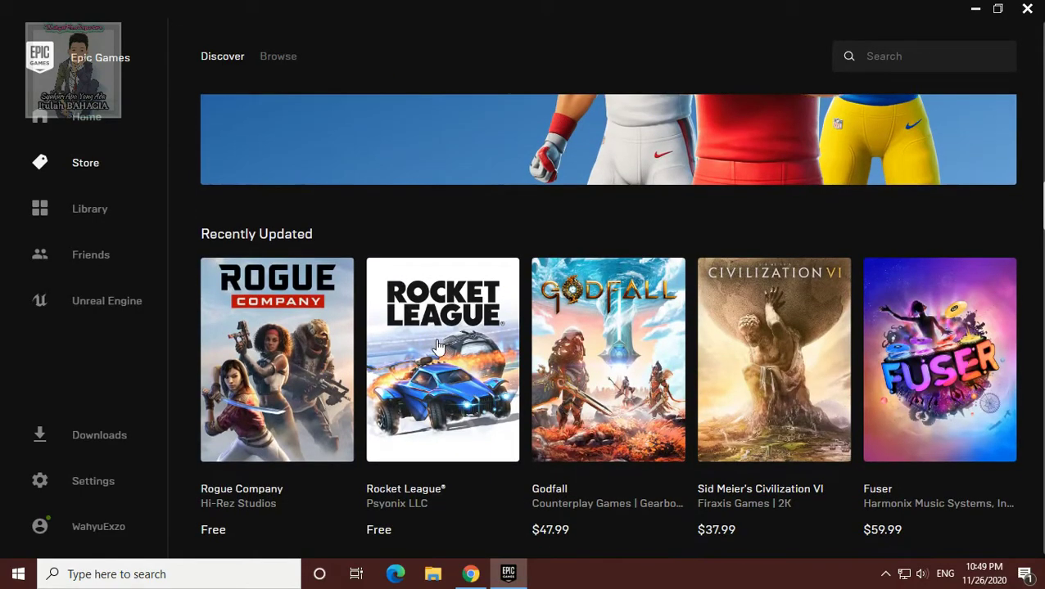
scroll(434, 328, down, 4)
scroll(434, 339, up, 9)
scroll(435, 335, up, 15)
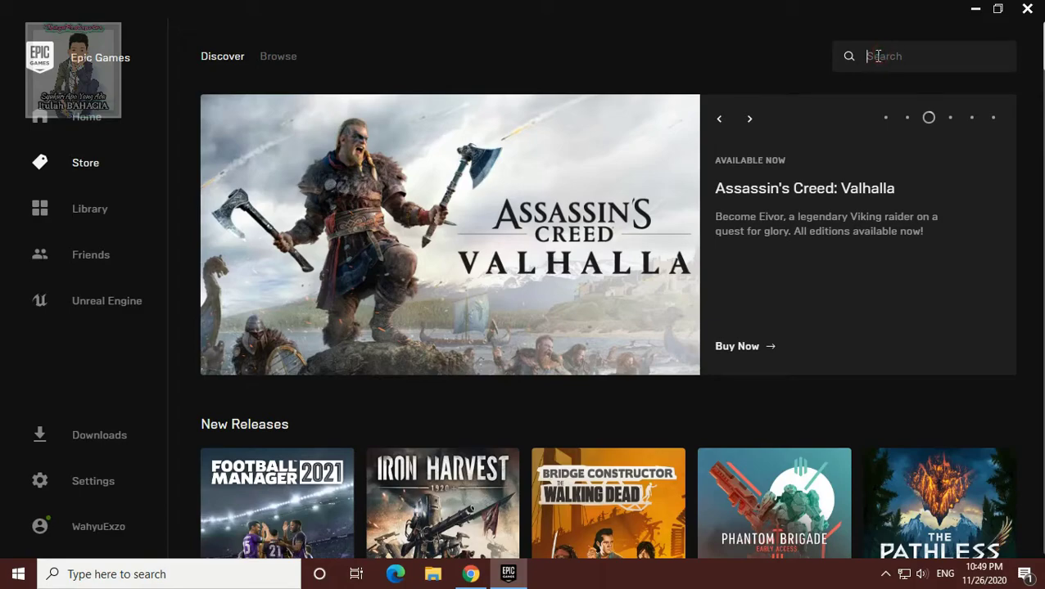
- Search the store for "fornite" and open the Fortnite game page
text(forn)
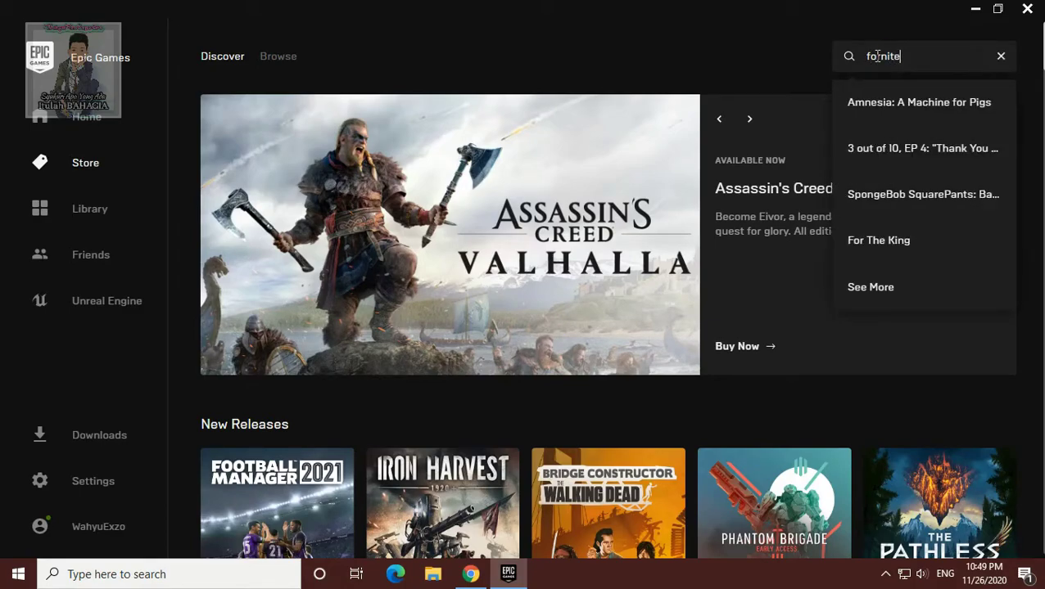
key(Return)
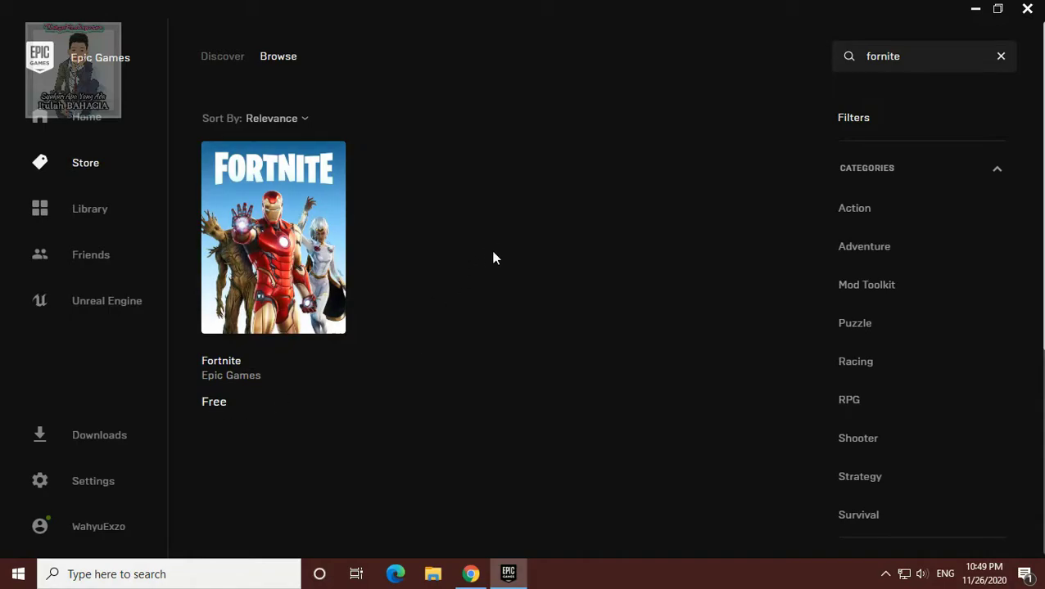
scroll(494, 377, down, 3)
scroll(494, 377, up, 3)
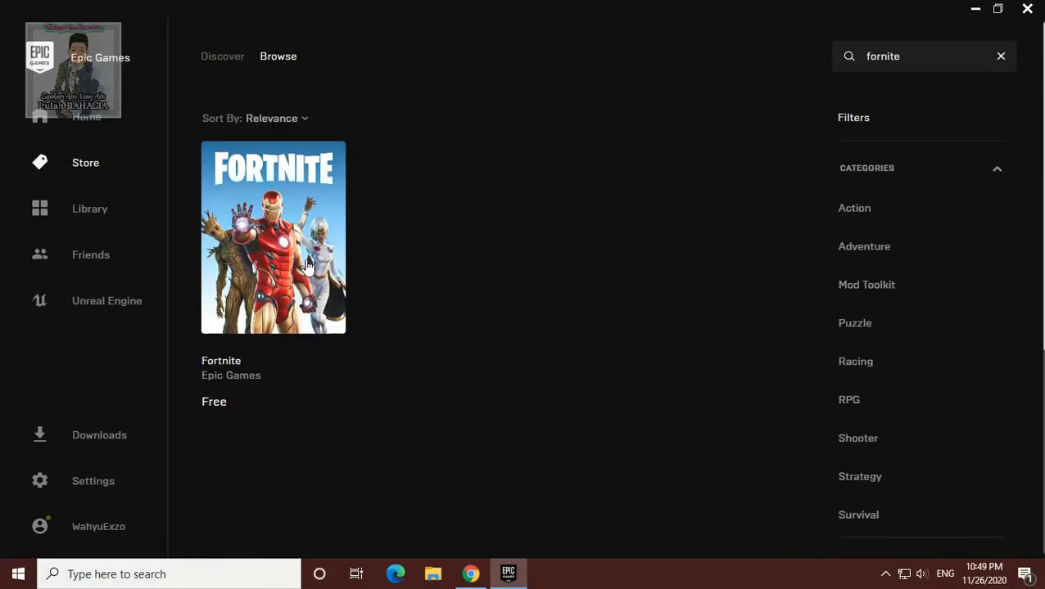
click(308, 264)
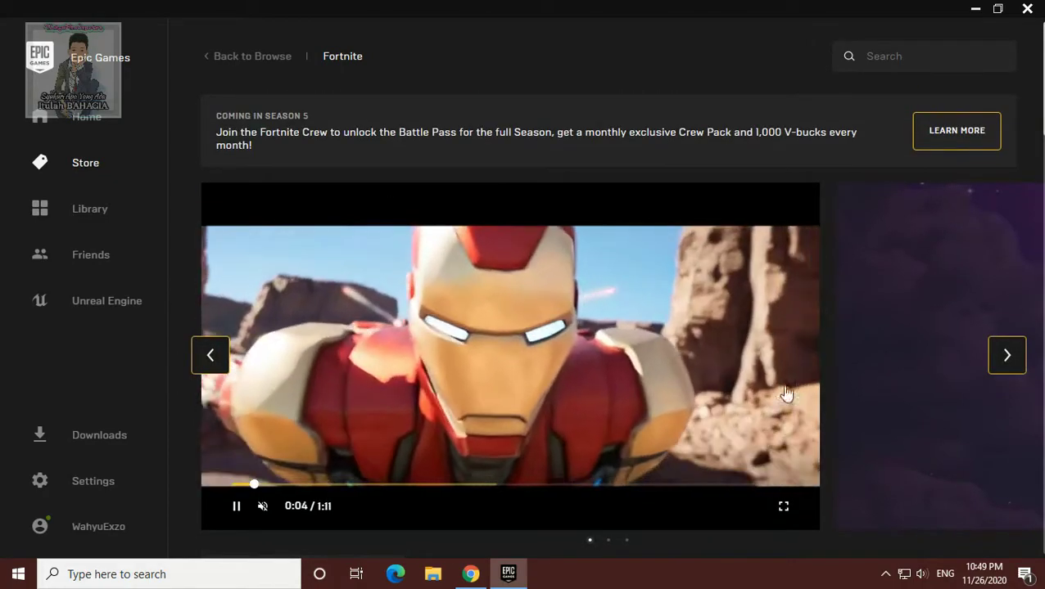
- View the Fortnite page's media gallery and start the game's installation from the library
click(1001, 364)
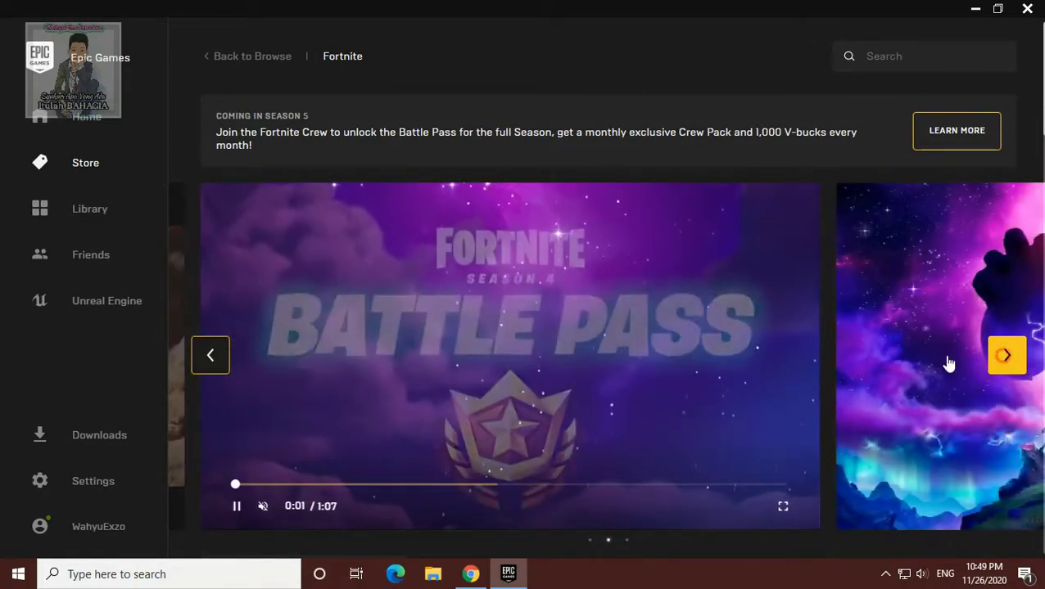
click(1001, 358)
scroll(700, 332, down, 2)
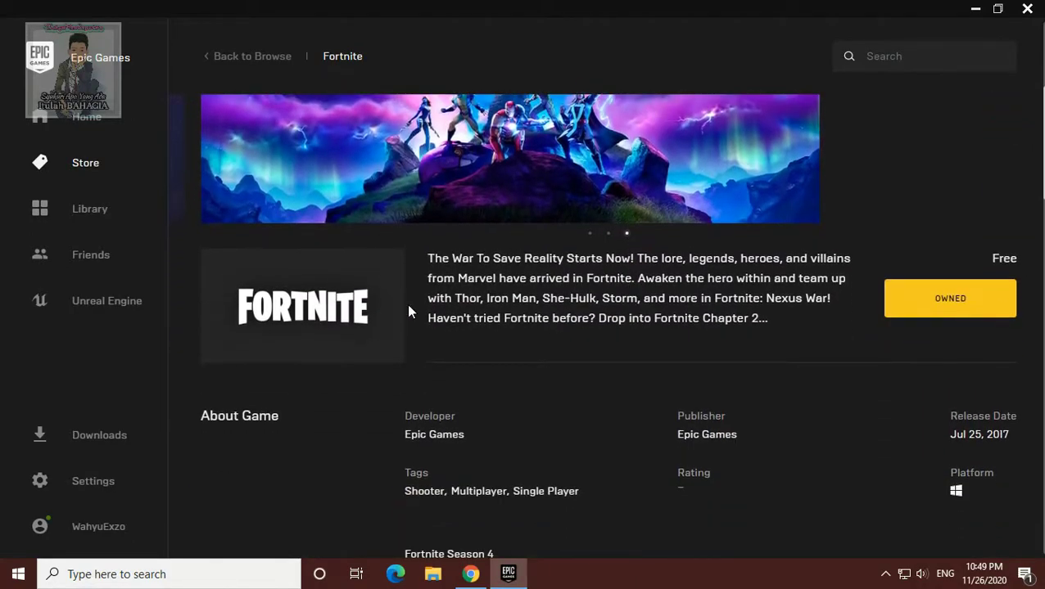
click(950, 301)
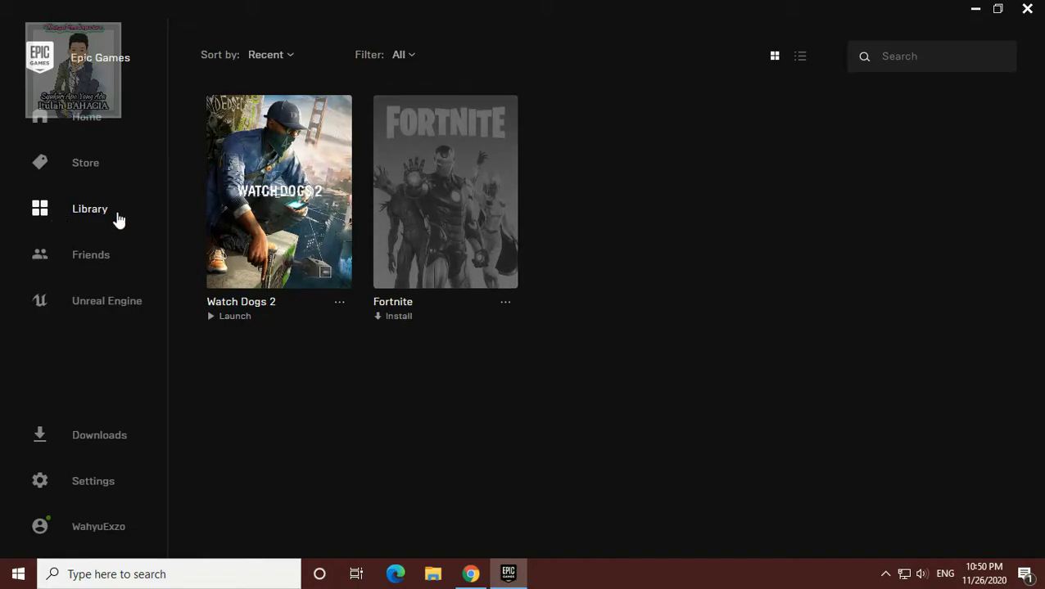
click(401, 317)
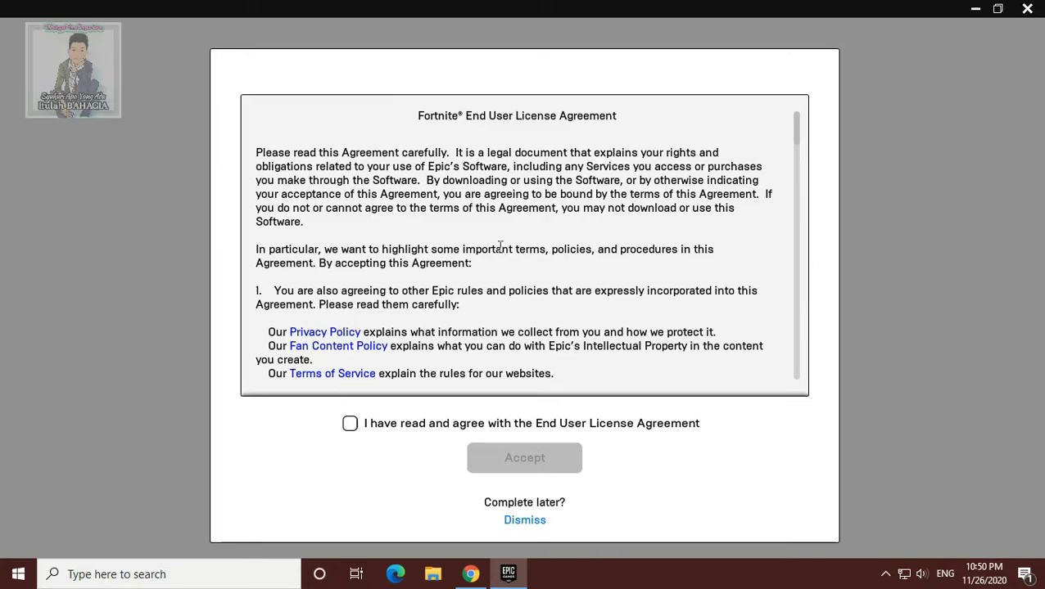
- Review and accept the Fortnite End User License Agreement
scroll(525, 342, down, 1)
scroll(578, 291, up, 1)
scroll(578, 303, down, 3)
scroll(581, 304, up, 3)
scroll(581, 217, down, 7)
scroll(577, 252, up, 4)
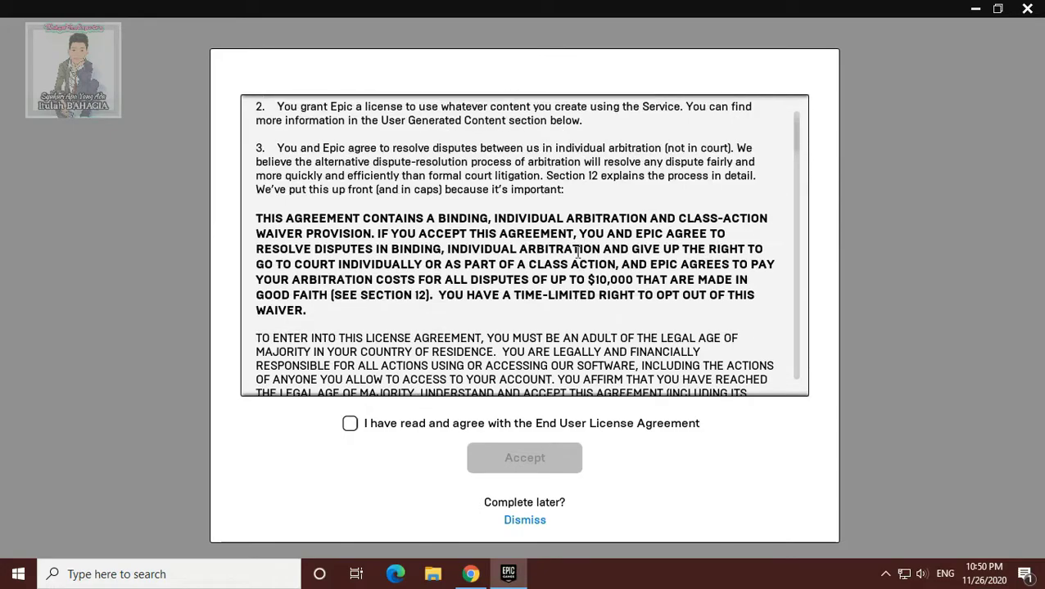
scroll(580, 248, up, 3)
scroll(361, 328, down, 7)
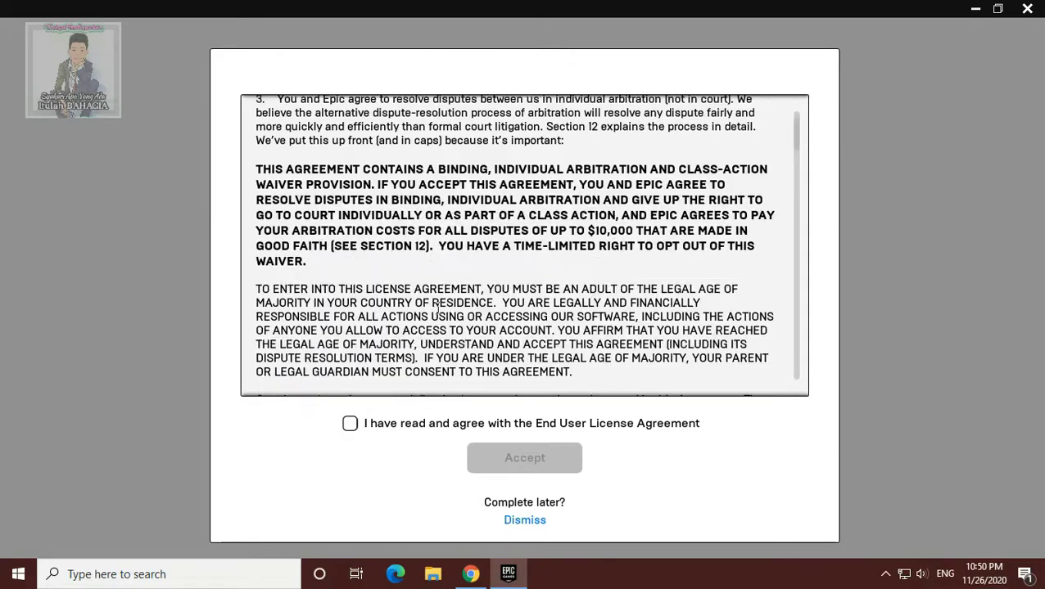
scroll(456, 302, up, 5)
scroll(456, 301, up, 3)
click(351, 423)
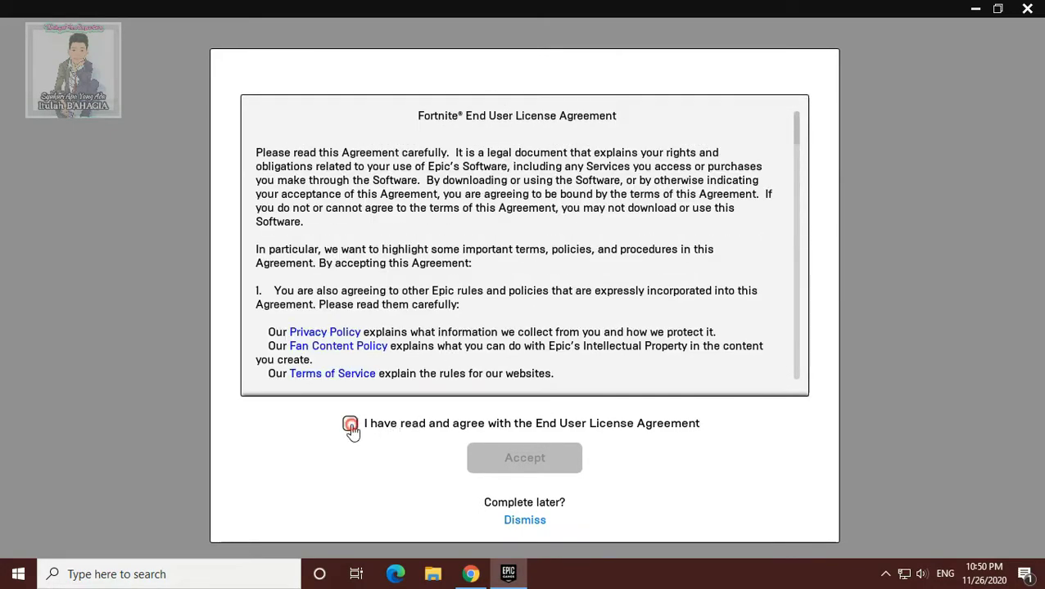
click(534, 458)
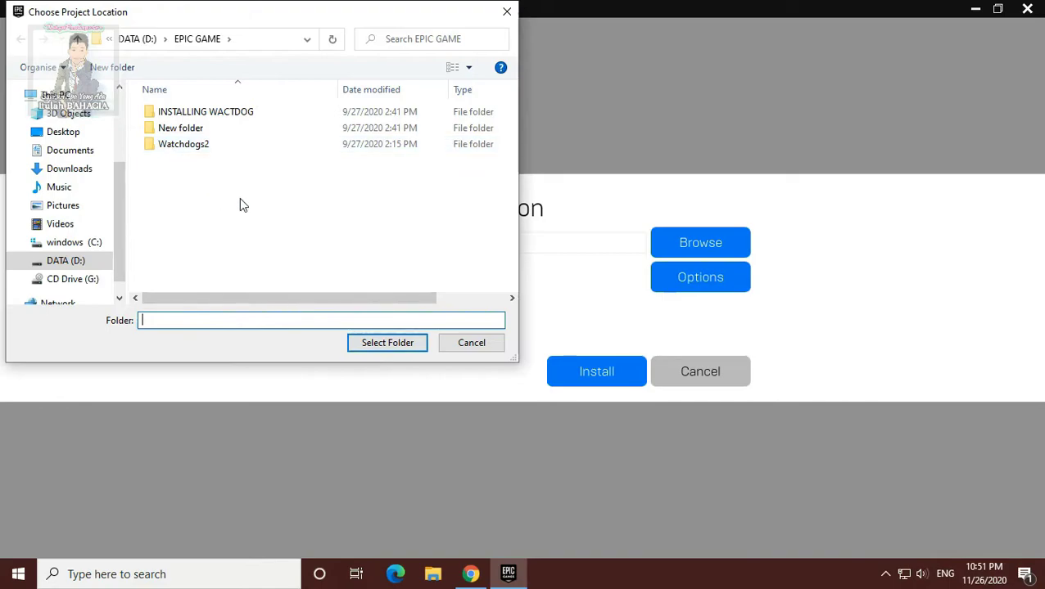
- Install Fortnite in the D:\EPIC GAME folder with Auto-Update and Create Shortcut enabled and the default installation options
click(486, 342)
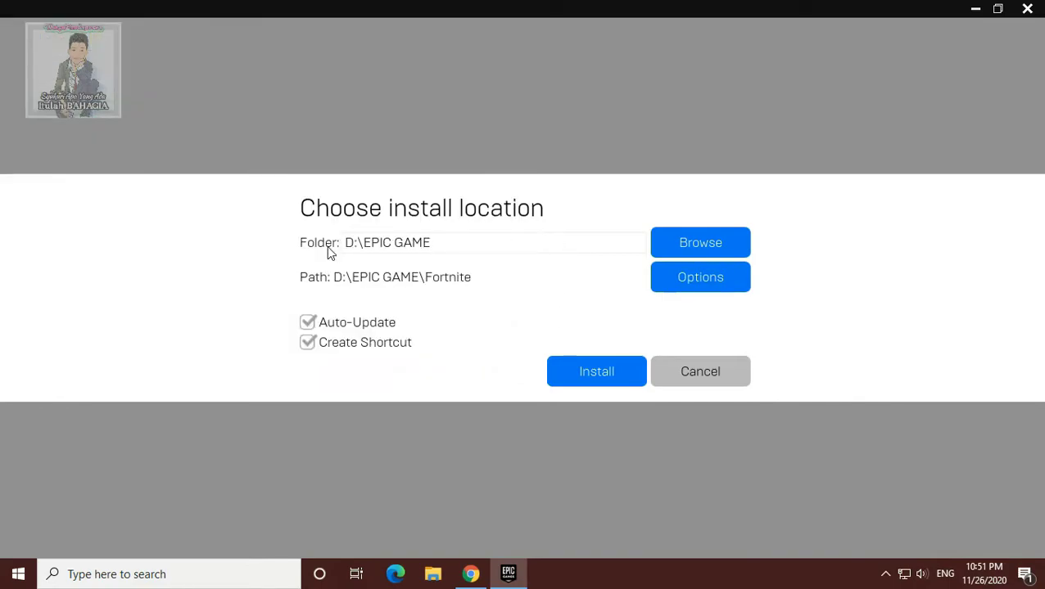
click(307, 324)
click(308, 345)
click(309, 347)
click(309, 324)
click(679, 280)
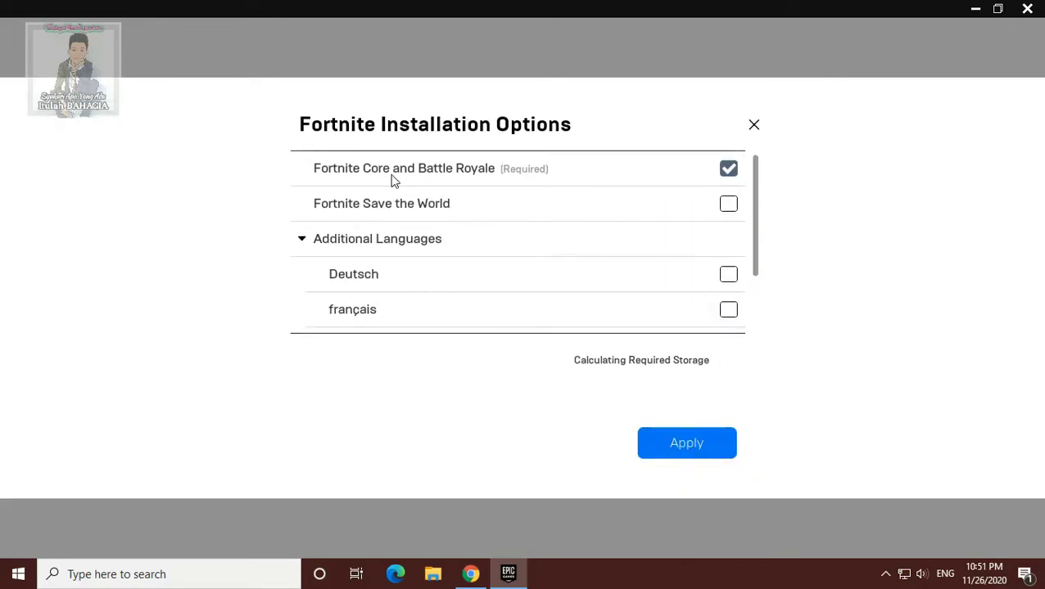
click(754, 127)
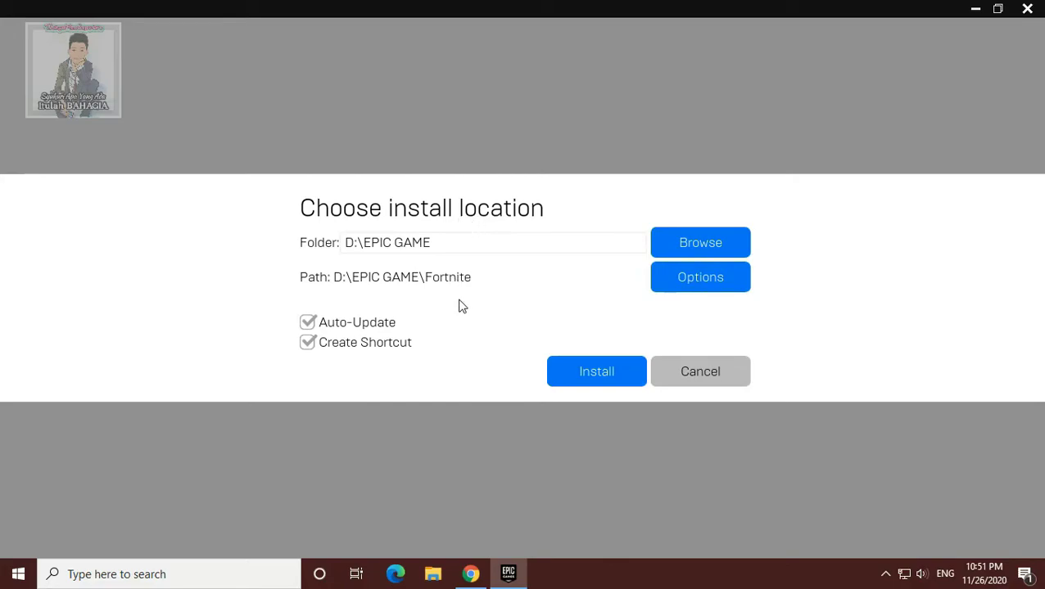
click(585, 378)
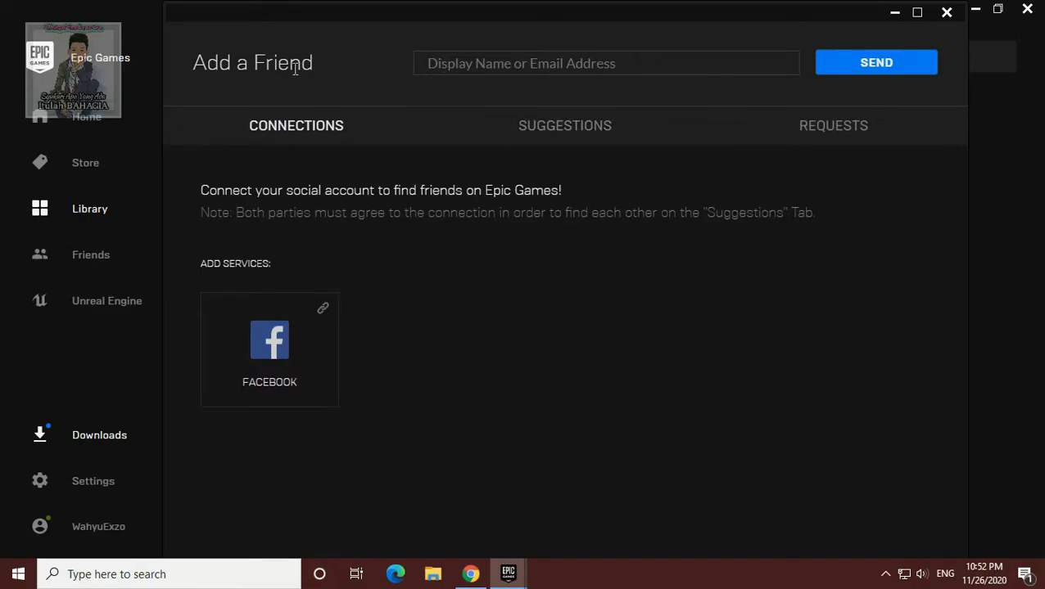
- Accept the pending incoming friend request and check the friend suggestions and social connections
click(850, 133)
click(543, 129)
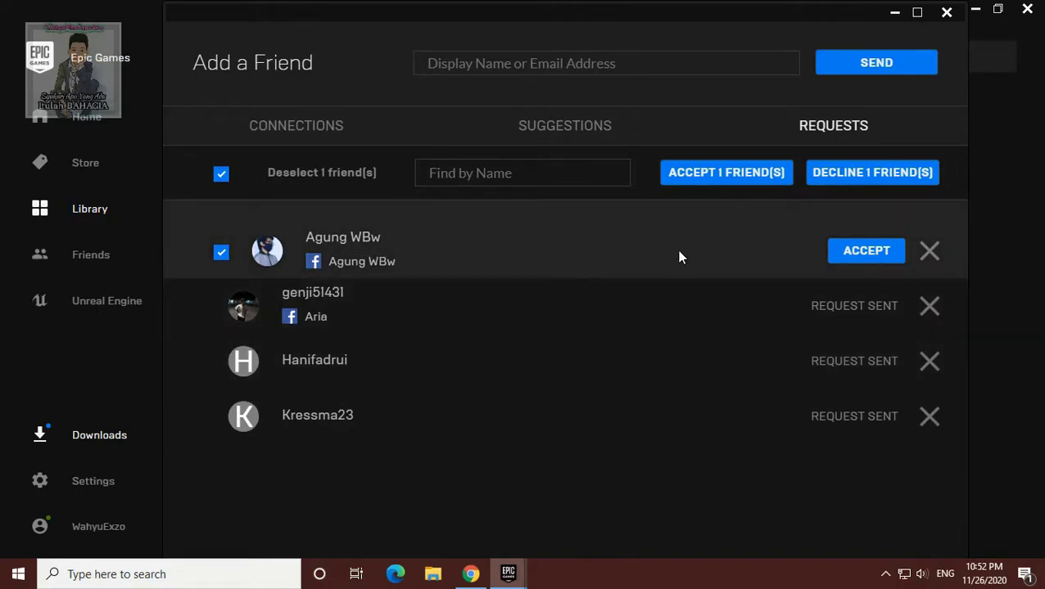
click(846, 260)
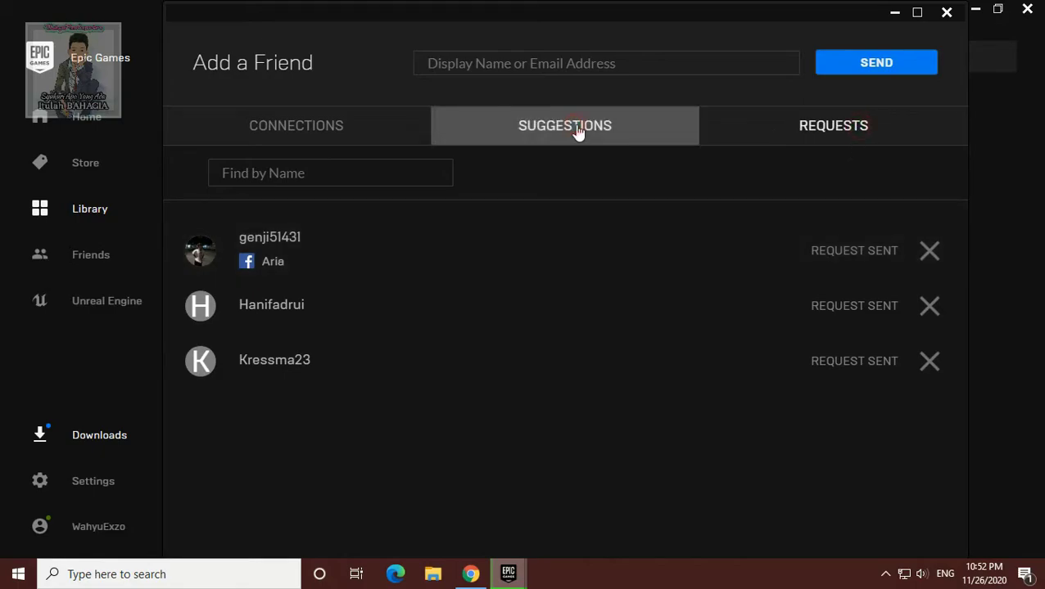
click(578, 131)
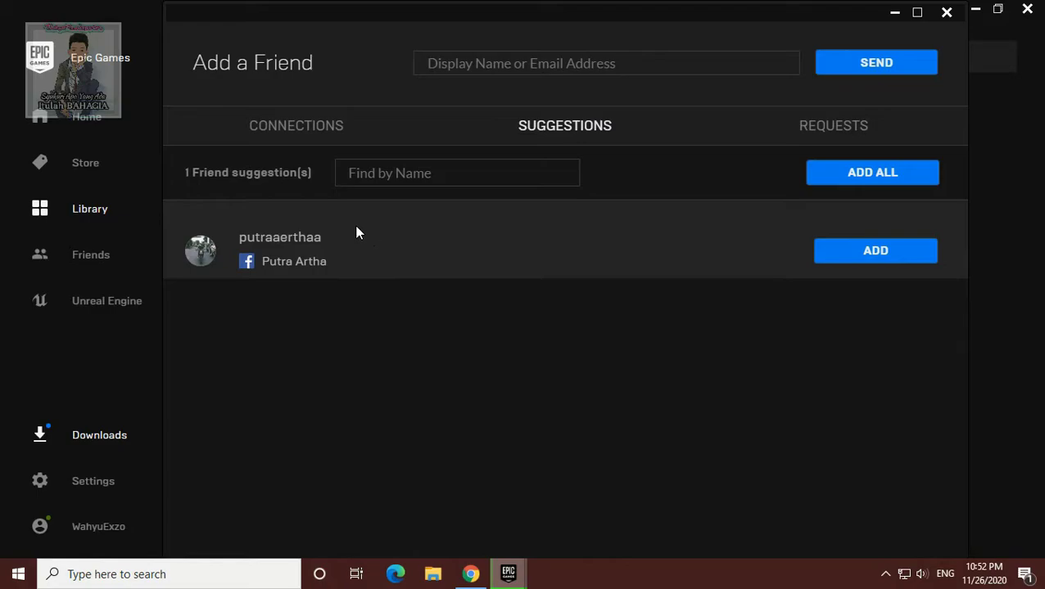
click(364, 131)
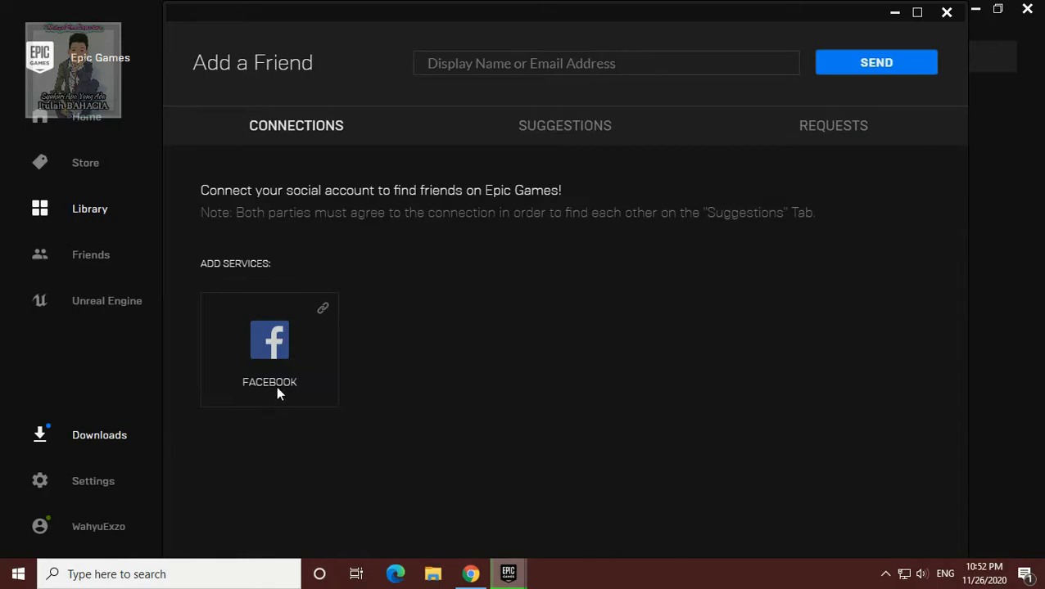
- Check Fortnite's installation progress in the library and in the download details
click(76, 211)
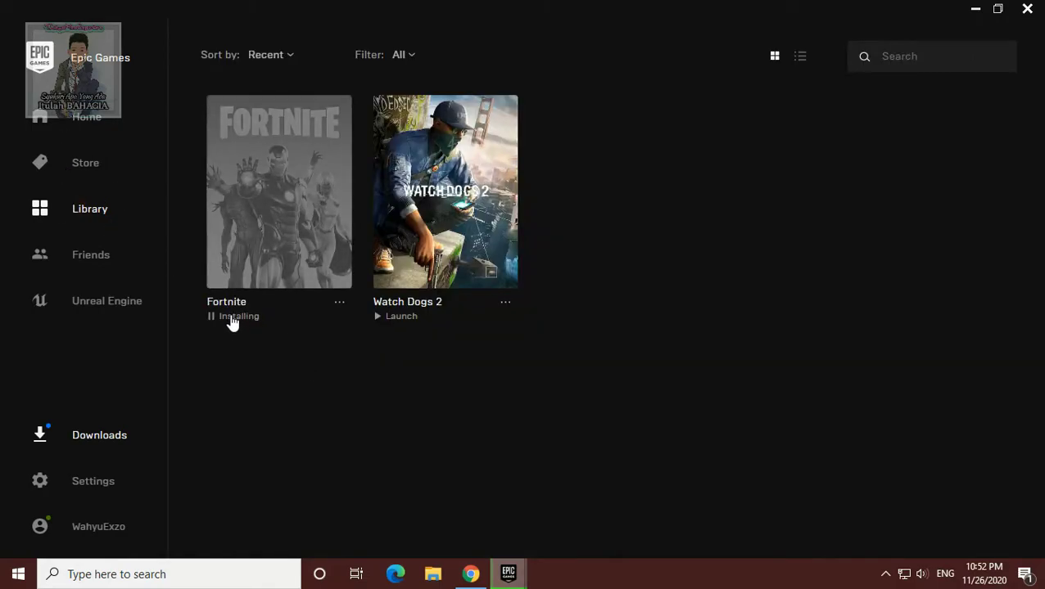
click(76, 435)
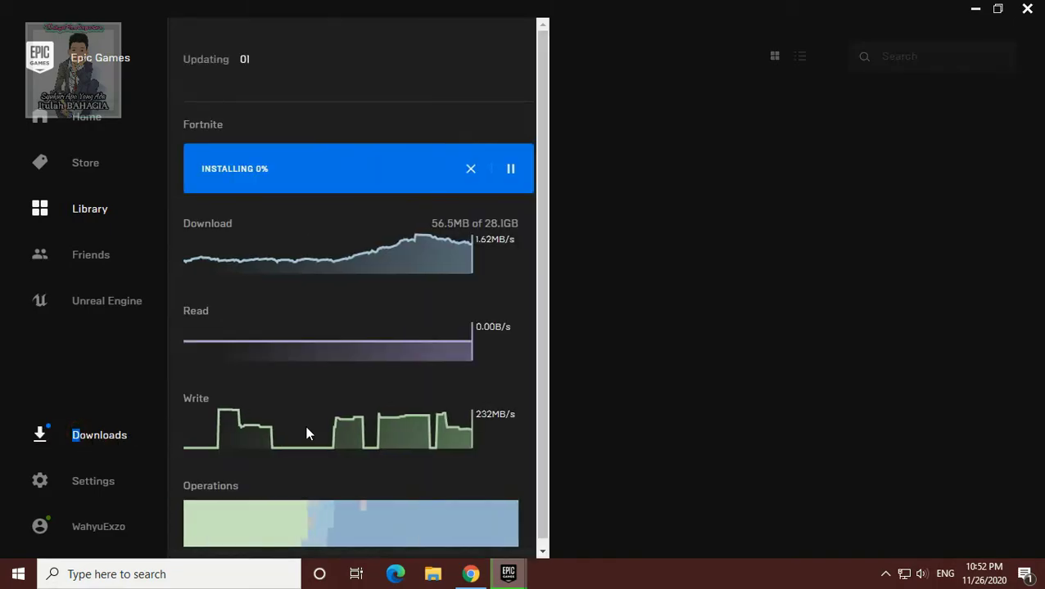
scroll(494, 356, down, 1)
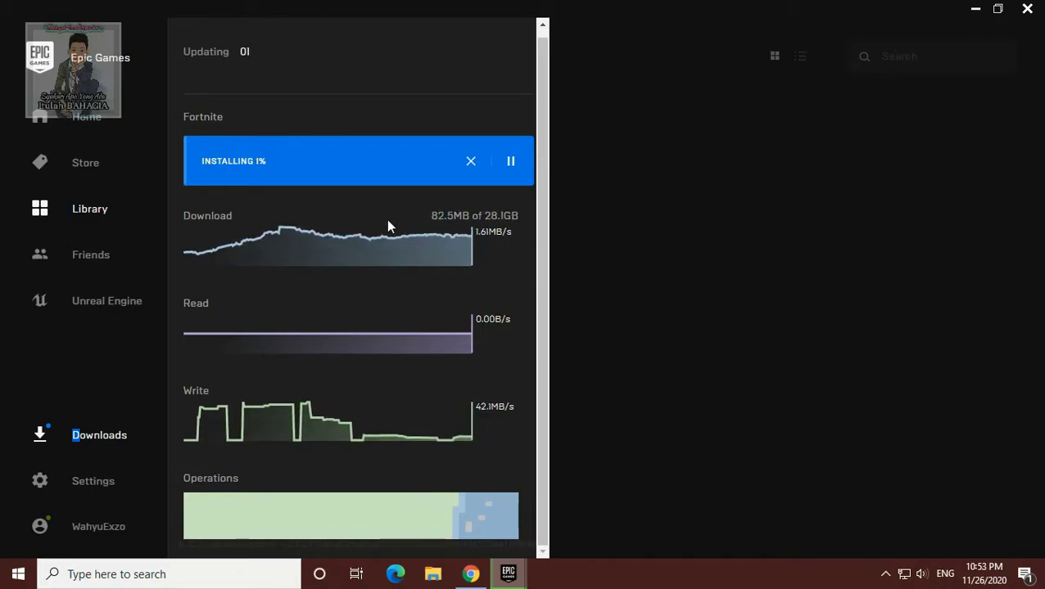
click(627, 384)
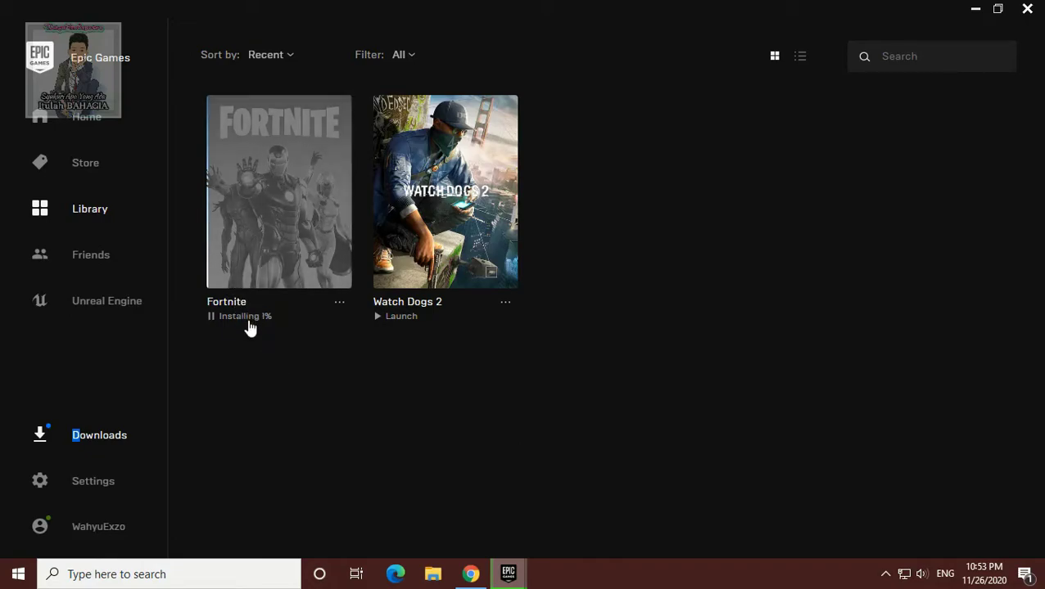
click(442, 423)
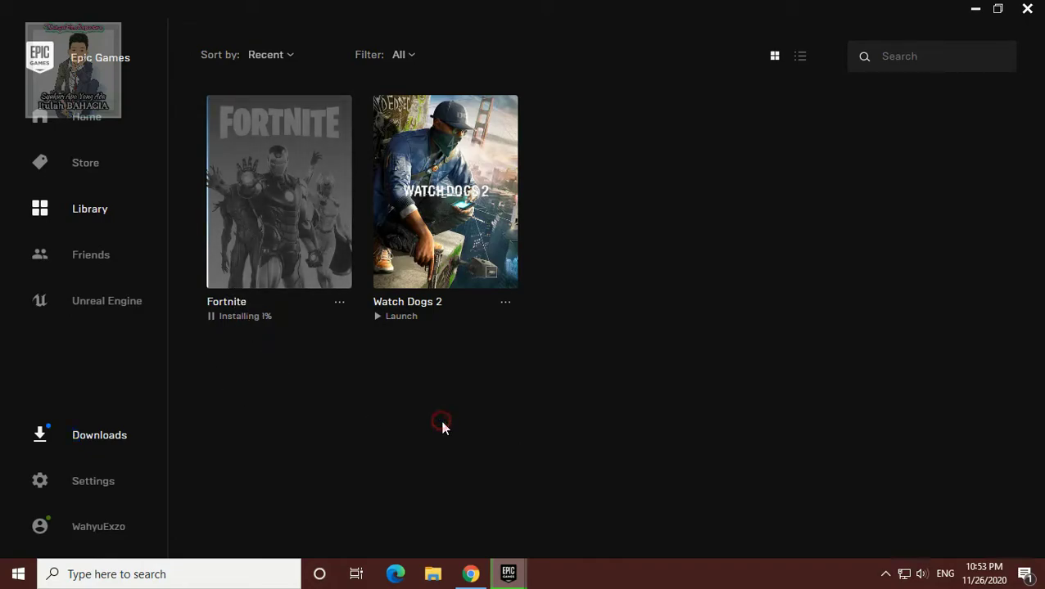
click(88, 440)
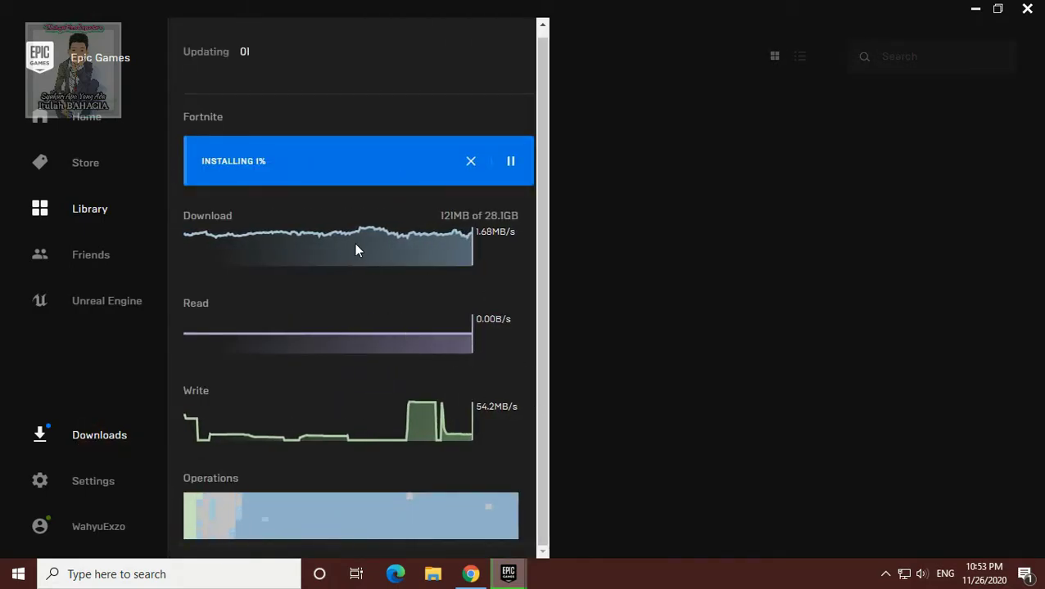
click(602, 325)
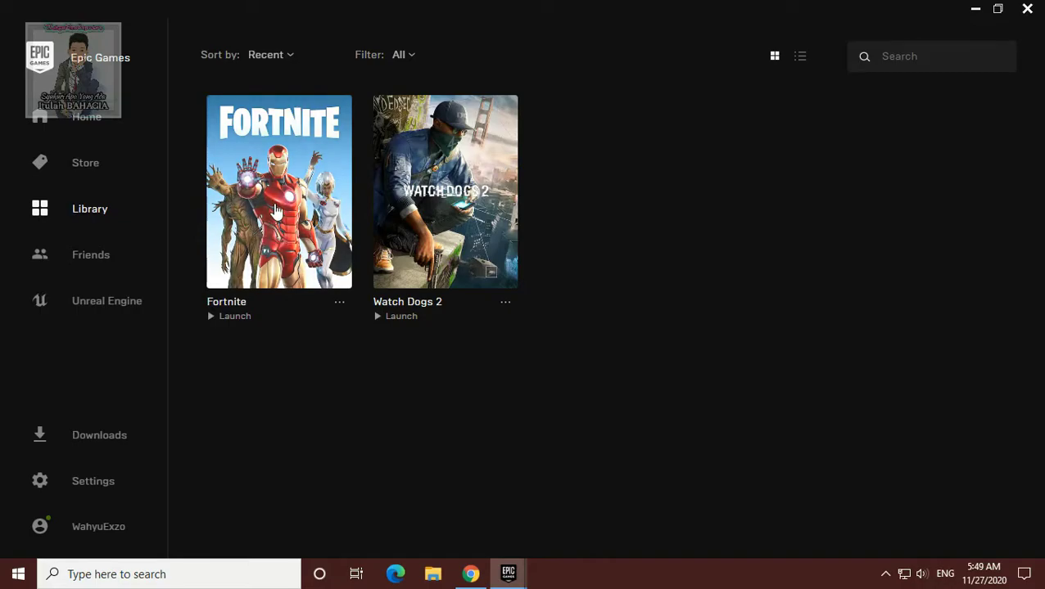
- Close the Add a Friend window and launch Fortnite from the library
click(975, 11)
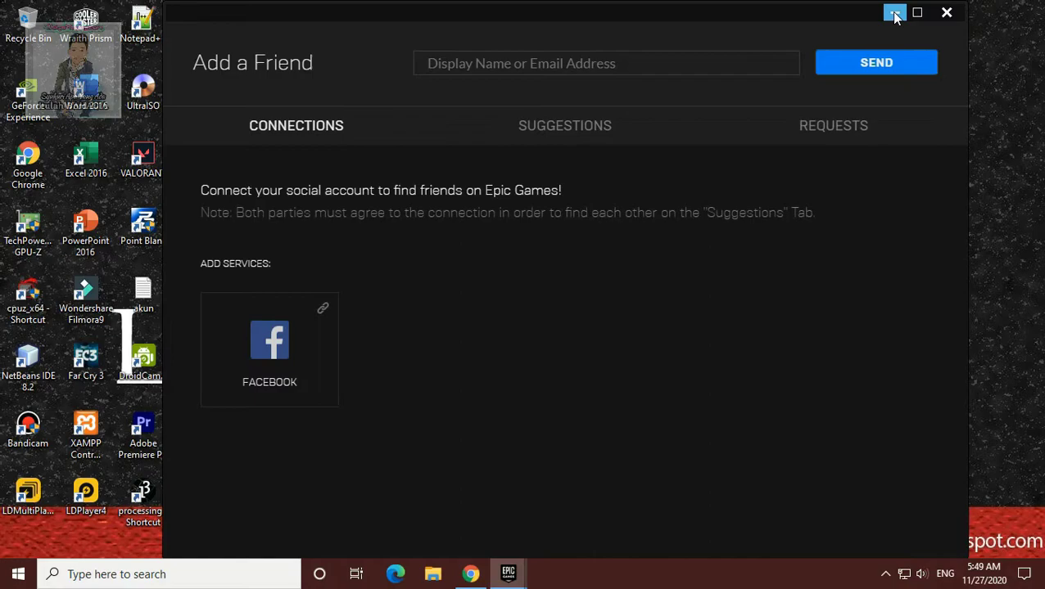
click(947, 12)
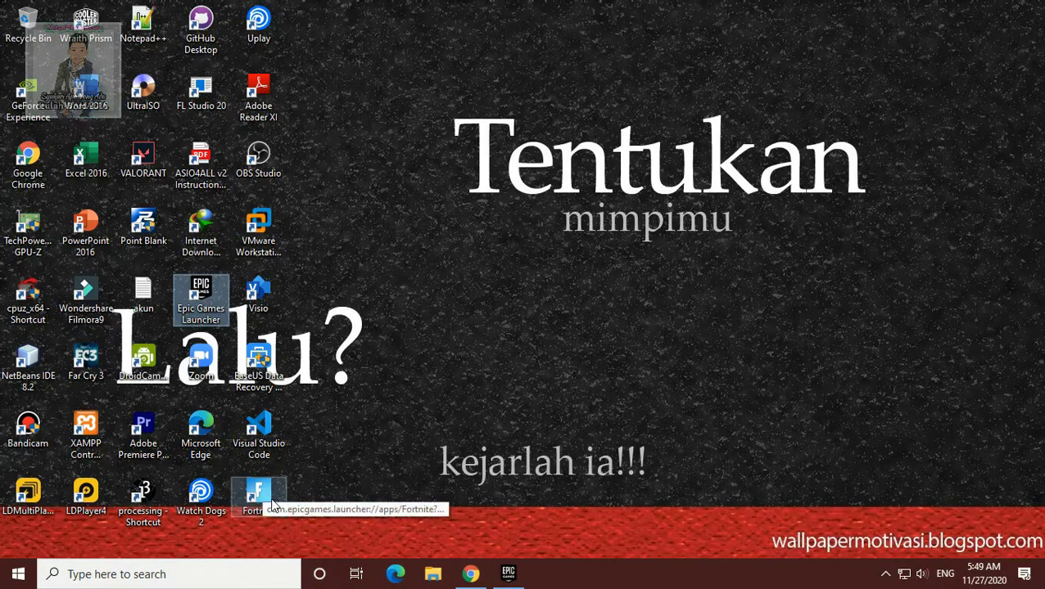
click(508, 573)
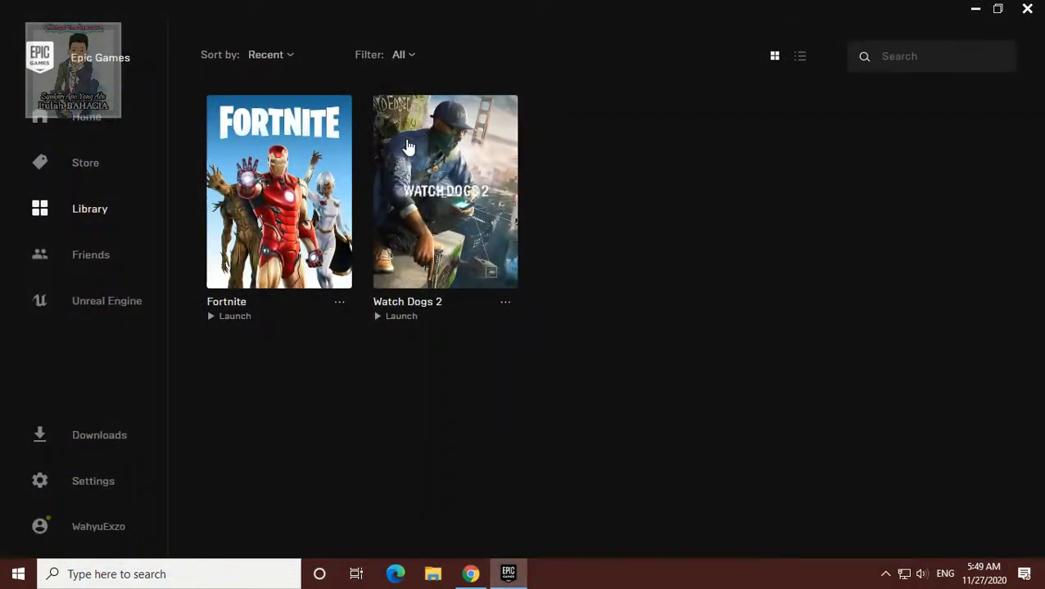
click(319, 262)
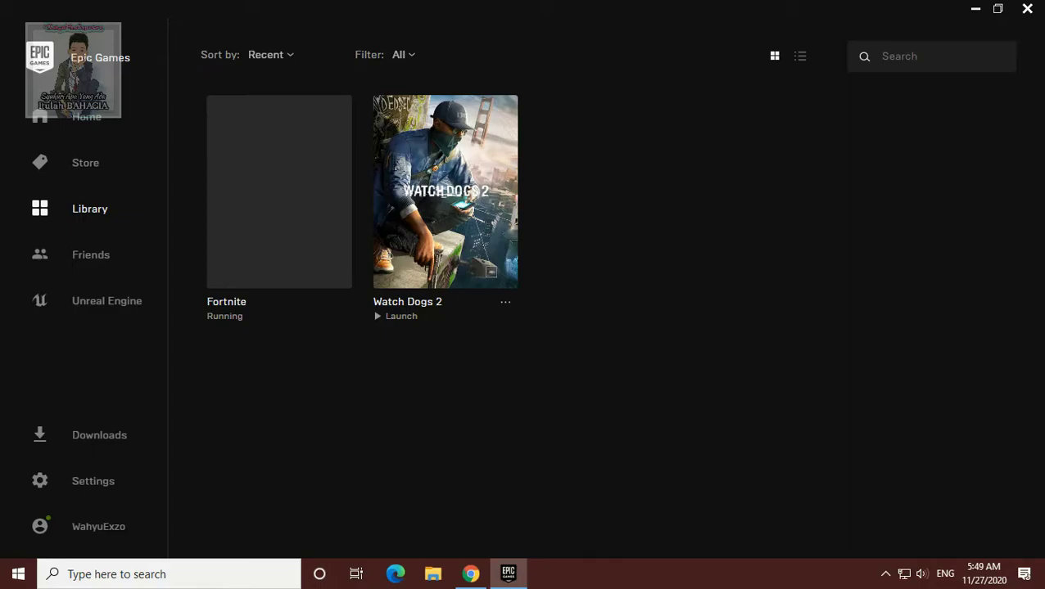